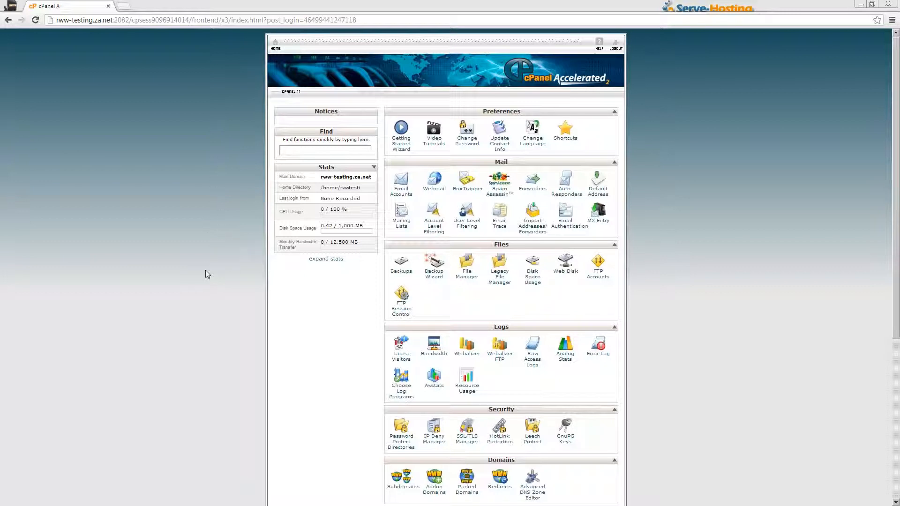
- Scroll to Software/Services on the cPanel home page and launch Fantastico De Luxe
scroll(205, 271, down, 5)
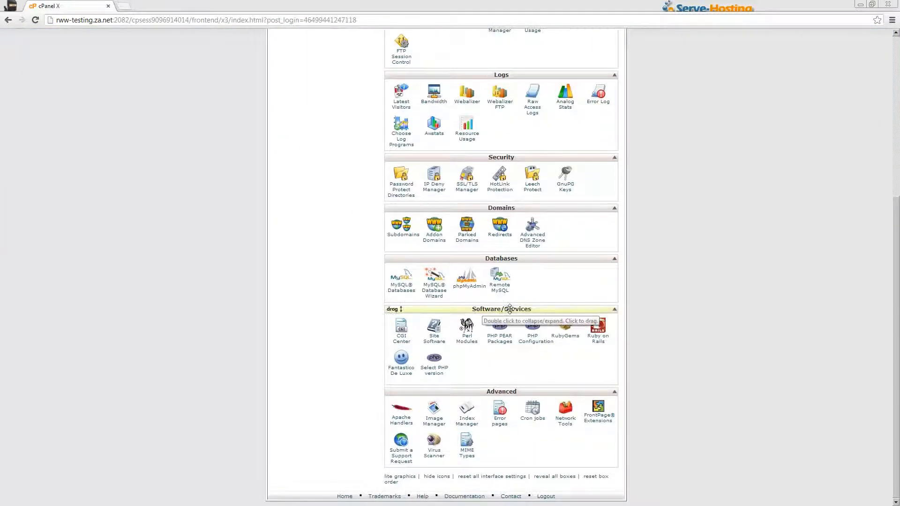
click(406, 371)
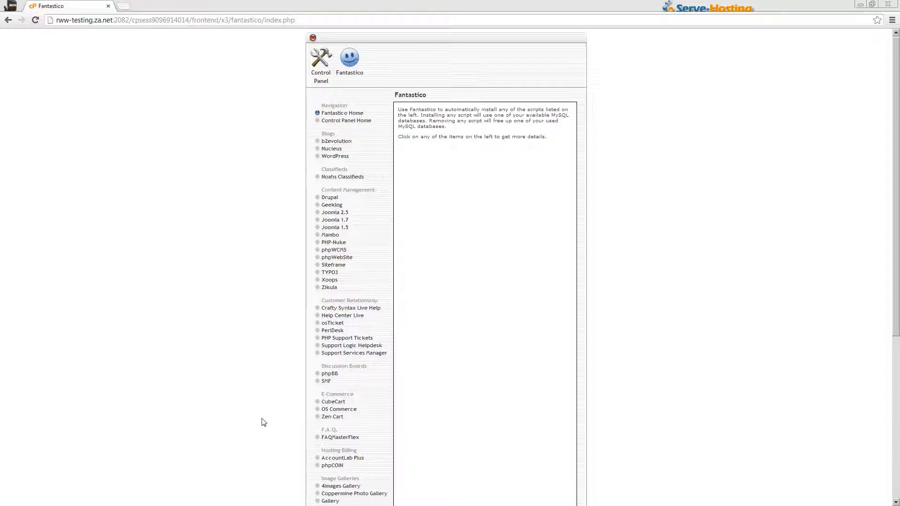
- Choose Drupal under Content Management and begin a New Installation
click(335, 201)
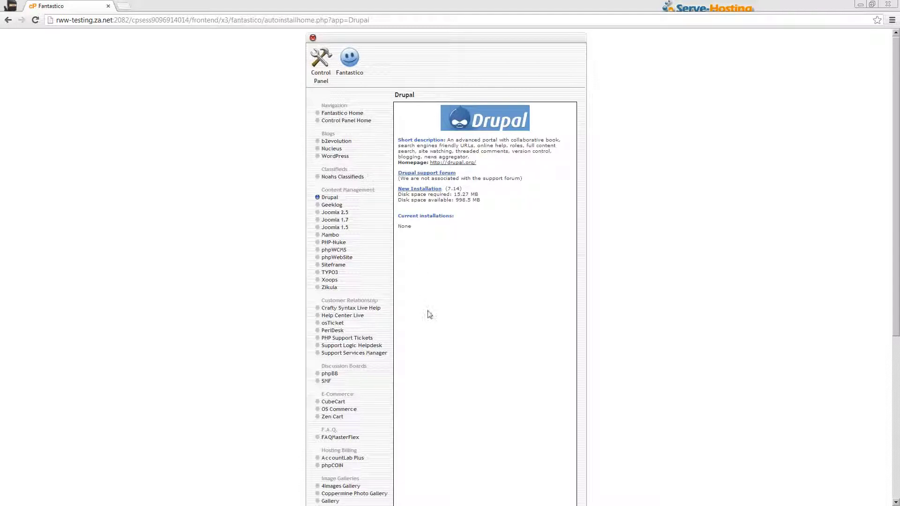
click(427, 190)
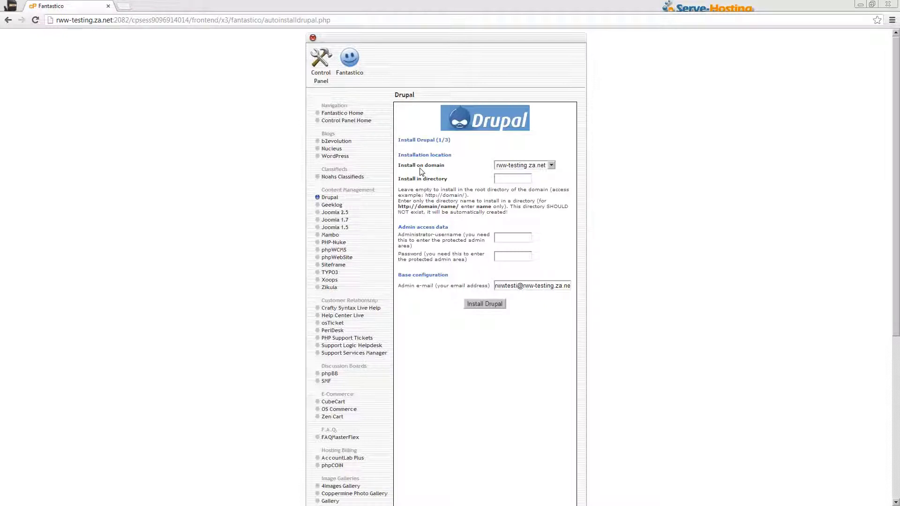
- Target rww-testing.za.net with a blank install directory, and enter the admin username and password
click(541, 167)
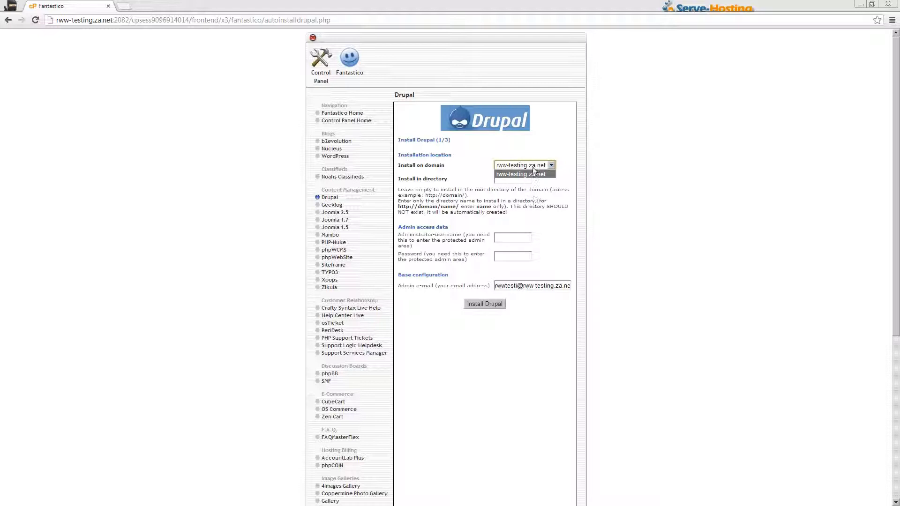
click(533, 173)
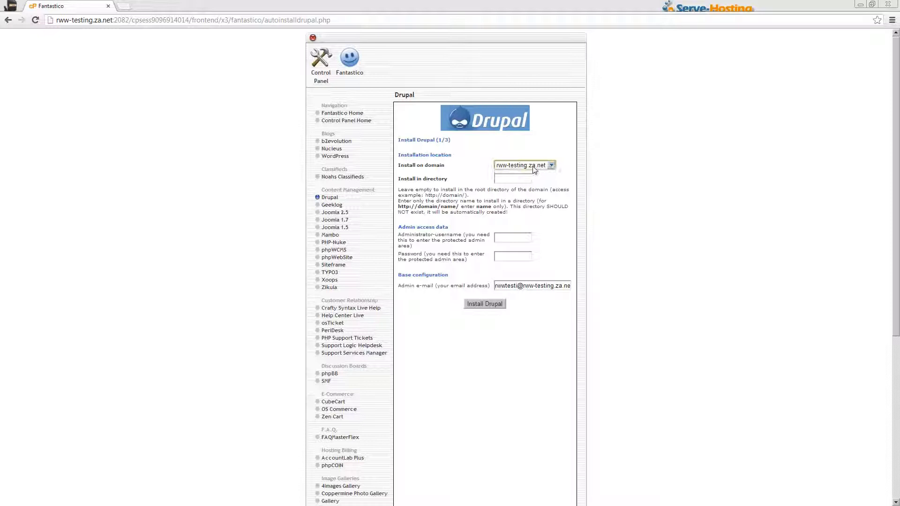
click(509, 179)
click(508, 240)
text(RWalker)
key(Tab)
text(passwor)
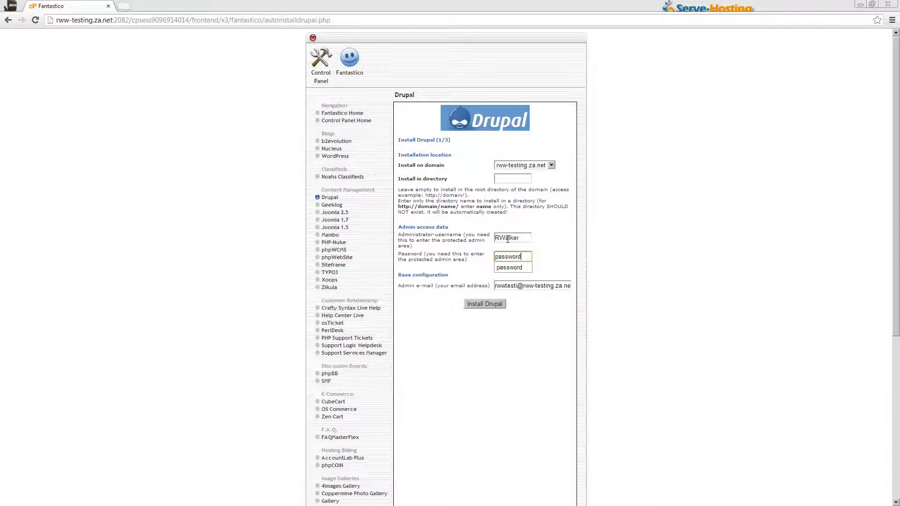
click(551, 257)
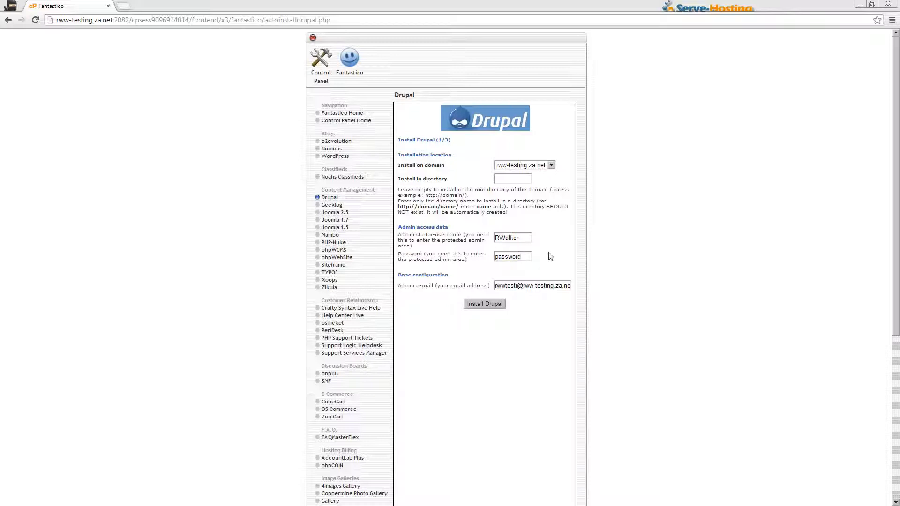
- Change the admin e-mail address and submit the Drupal install form
double_click(500, 286)
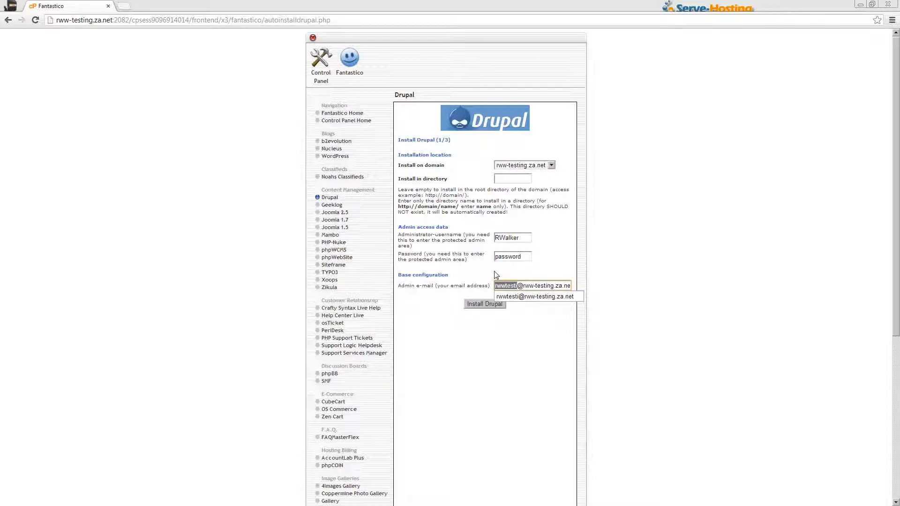
text(admin)
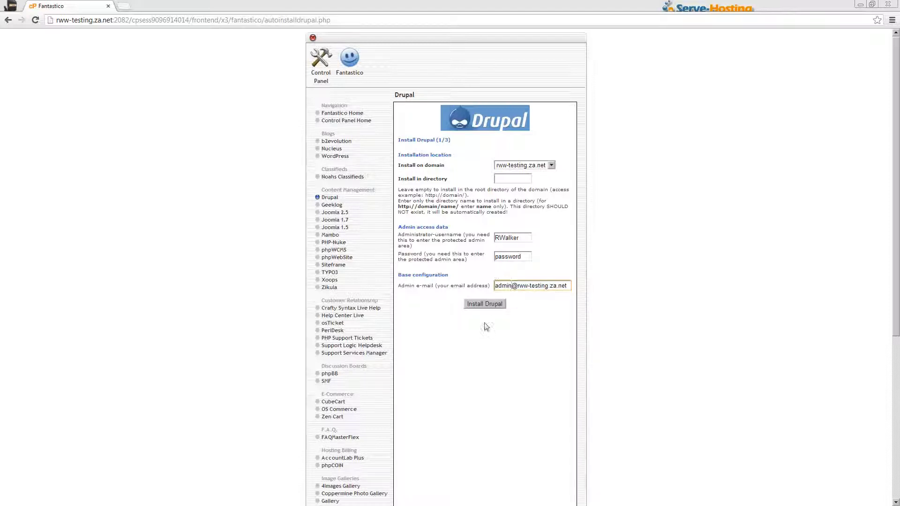
click(485, 304)
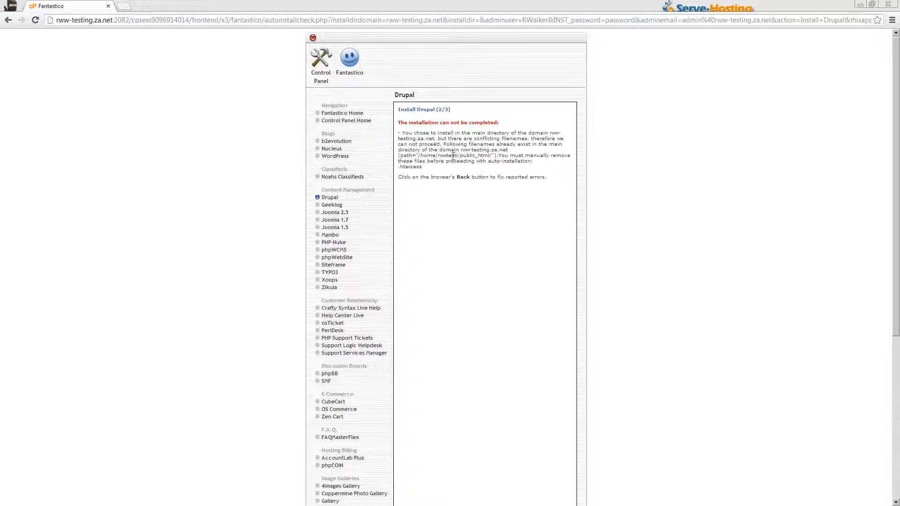
- Note the conflicting .htaccess file, then open the cPanel Control Panel in a new tab
double_click(408, 166)
right_click(317, 58)
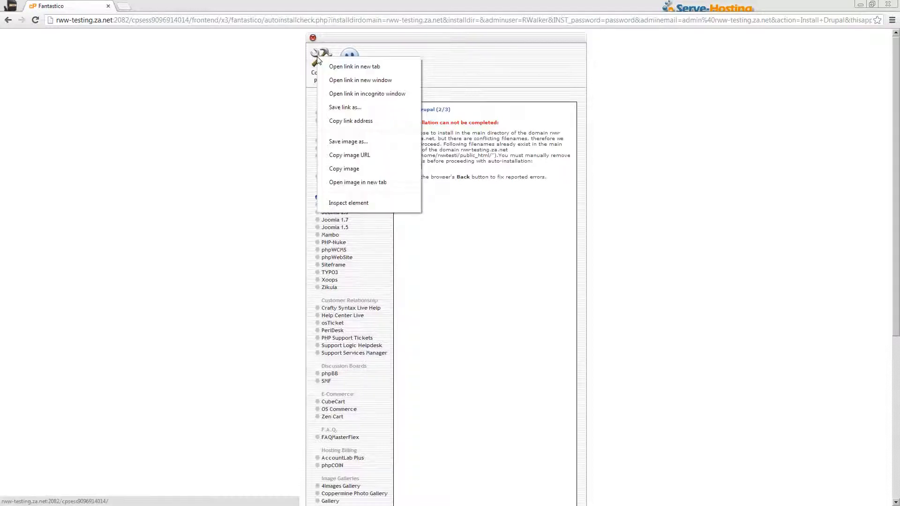
click(328, 67)
click(161, 7)
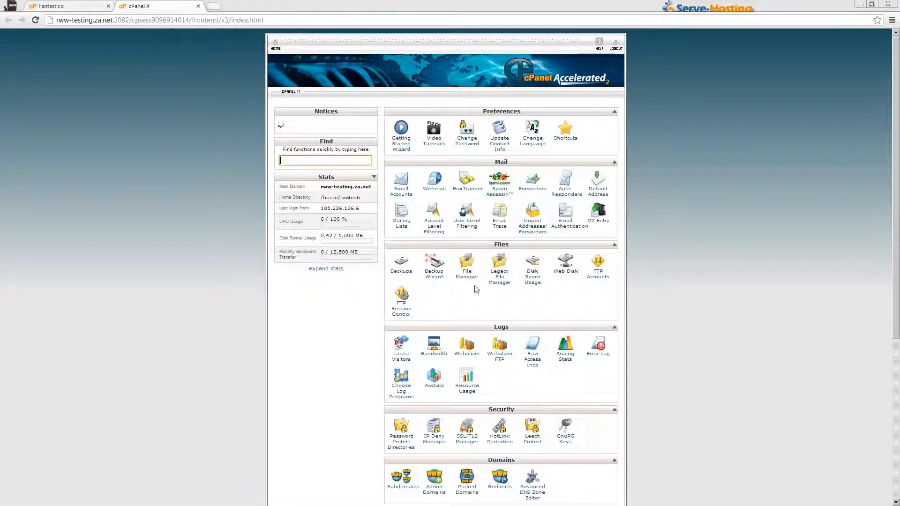
- Open File Manager on the Web Root (public_html) with hidden dotfiles shown
click(466, 279)
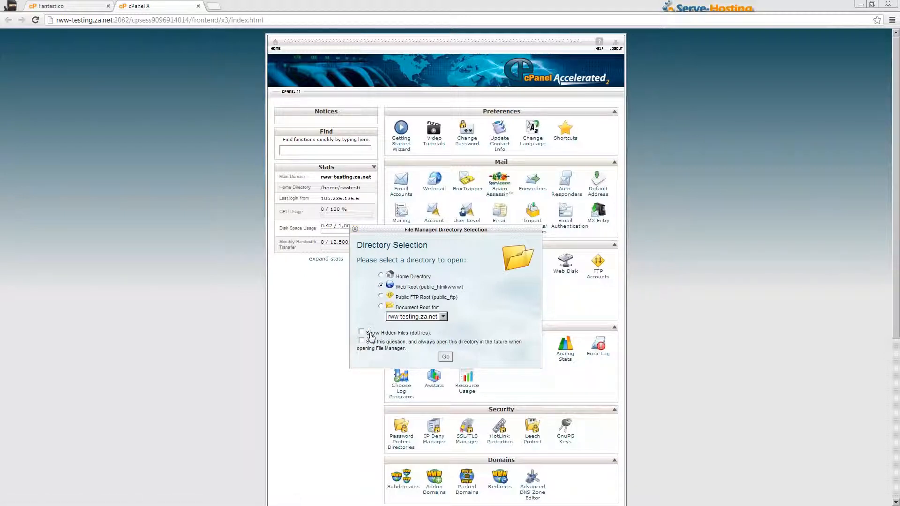
click(370, 334)
click(446, 358)
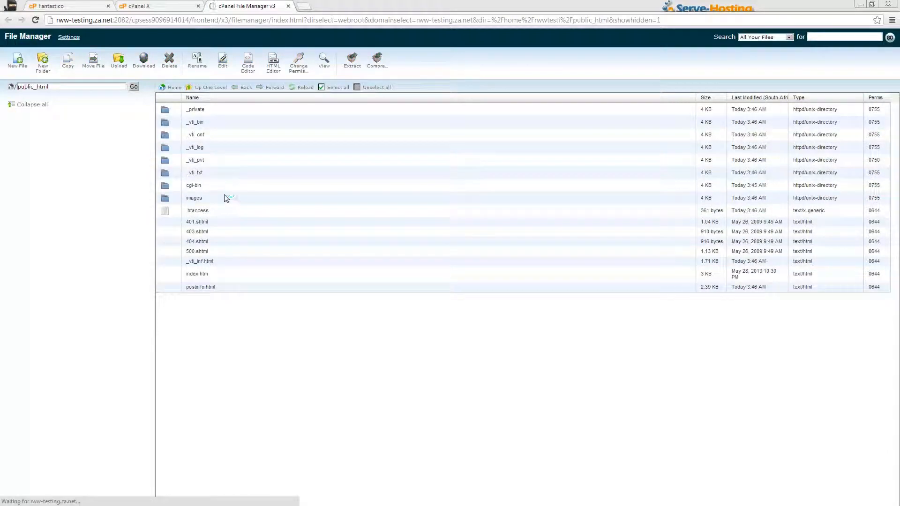
- Rename .htaccess in public_html to htaccess-old and close the File Manager tab
click(220, 213)
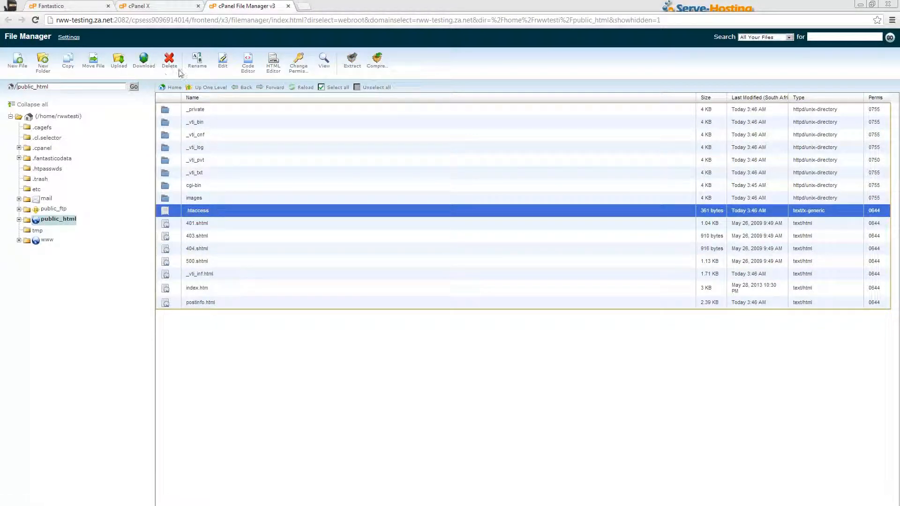
click(196, 61)
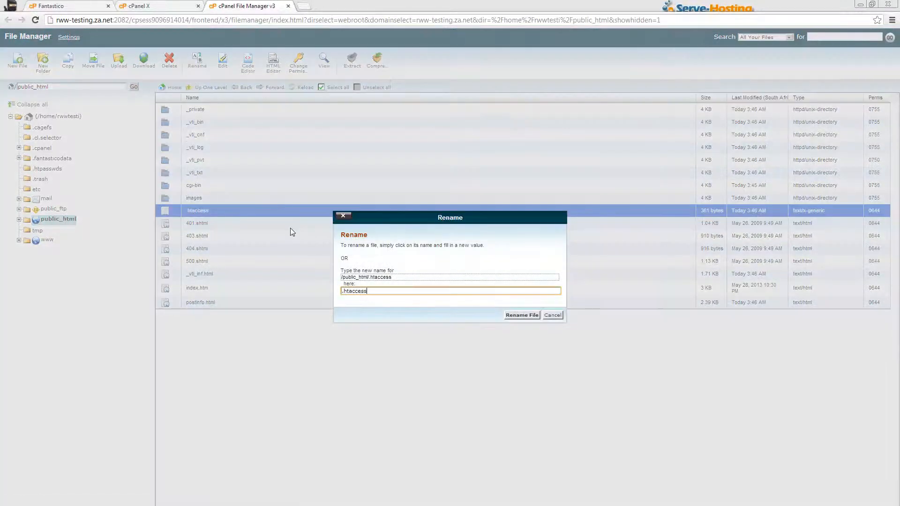
key(Delete)
text(-ol)
key(Return)
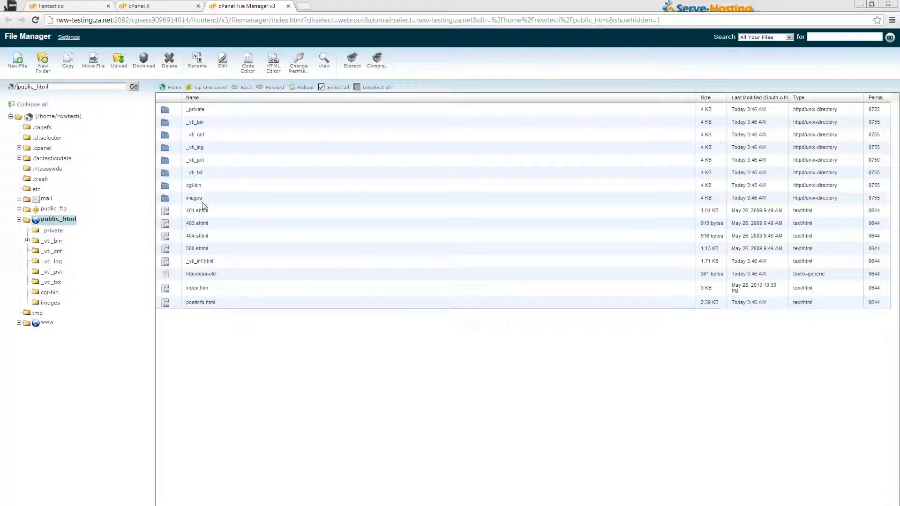
click(189, 276)
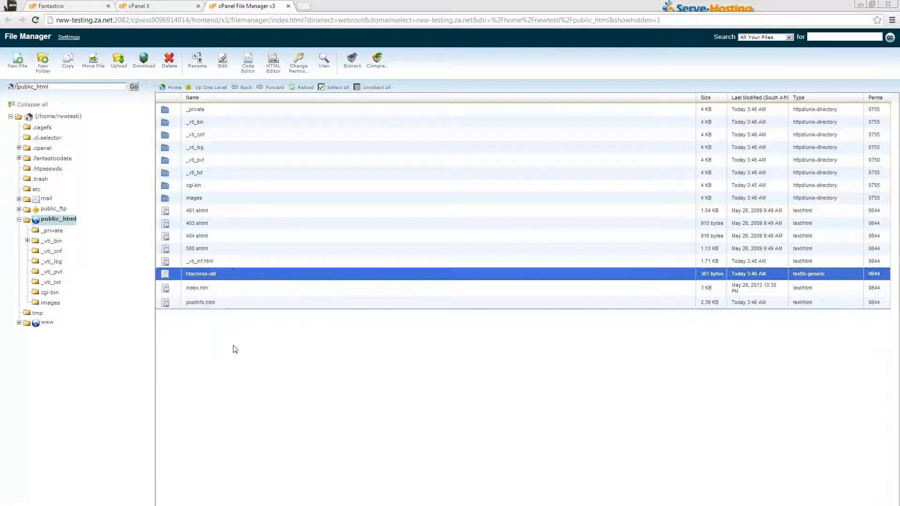
click(286, 6)
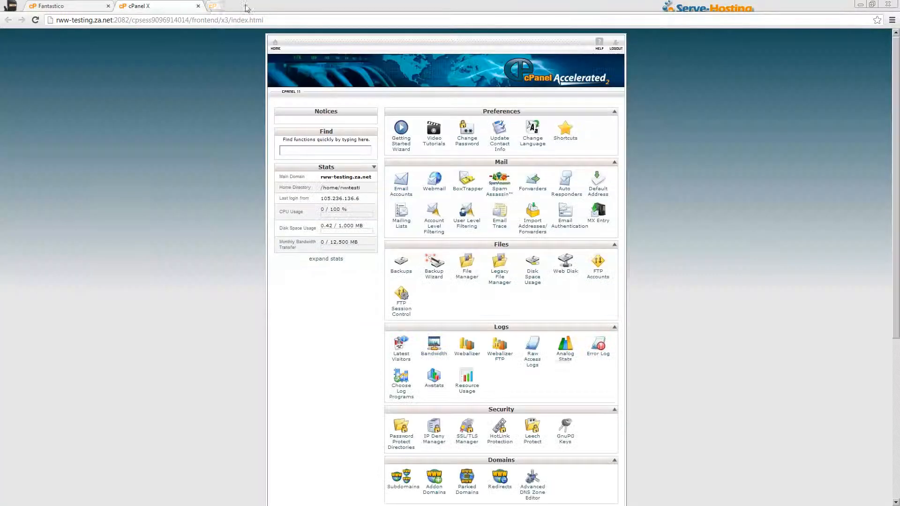
- Back in Fantastico, resubmit the Drupal install for the domain root and finish the installation
click(198, 7)
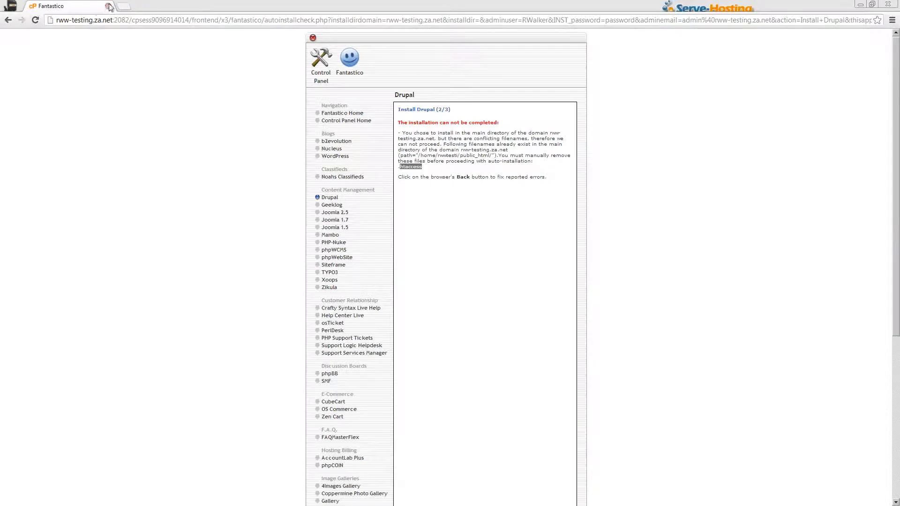
click(8, 19)
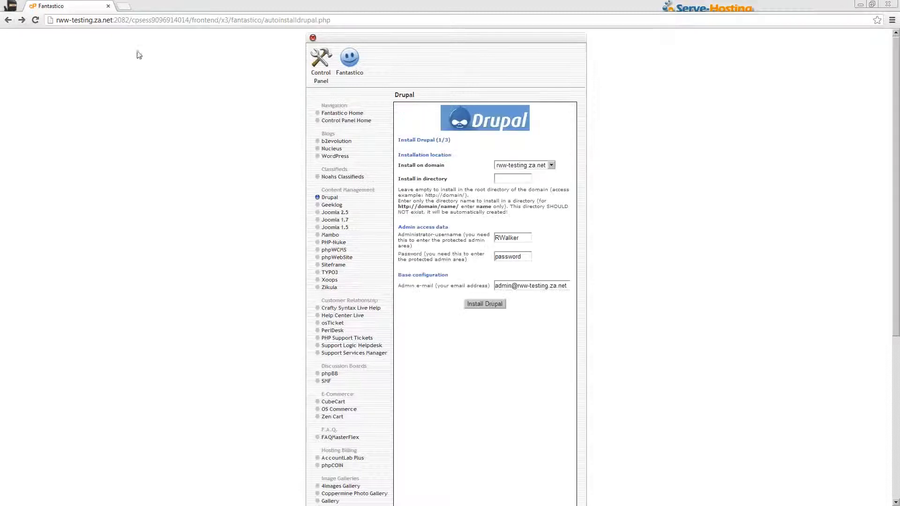
click(489, 305)
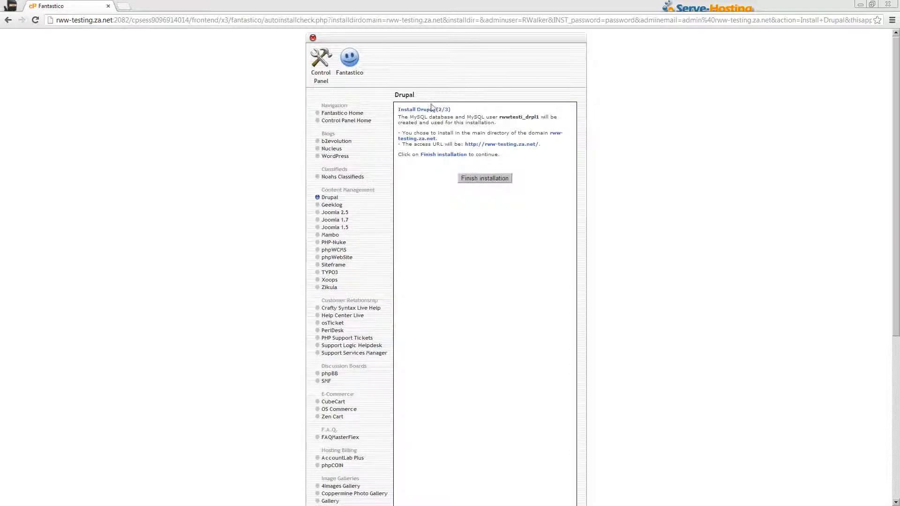
click(484, 179)
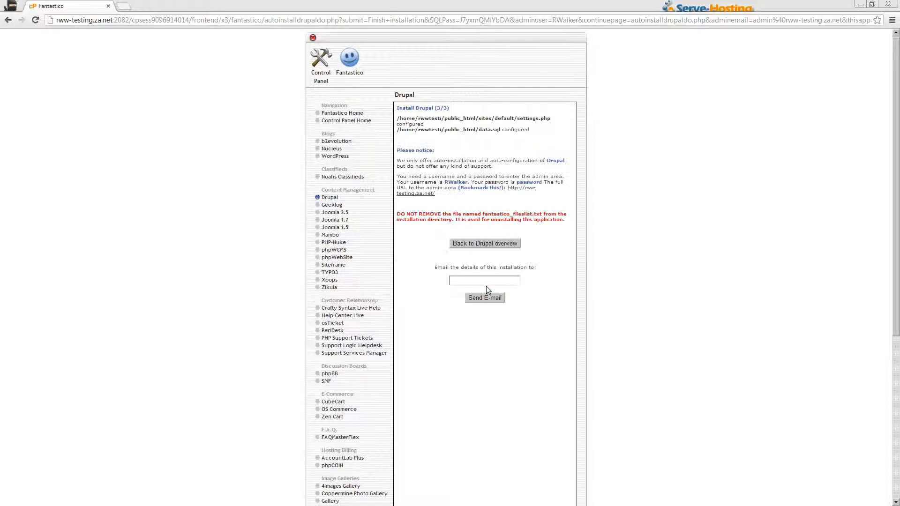
- Open the new site's admin URL in a new tab, see the 500 Internal Server Error, and return to the summary
right_click(520, 191)
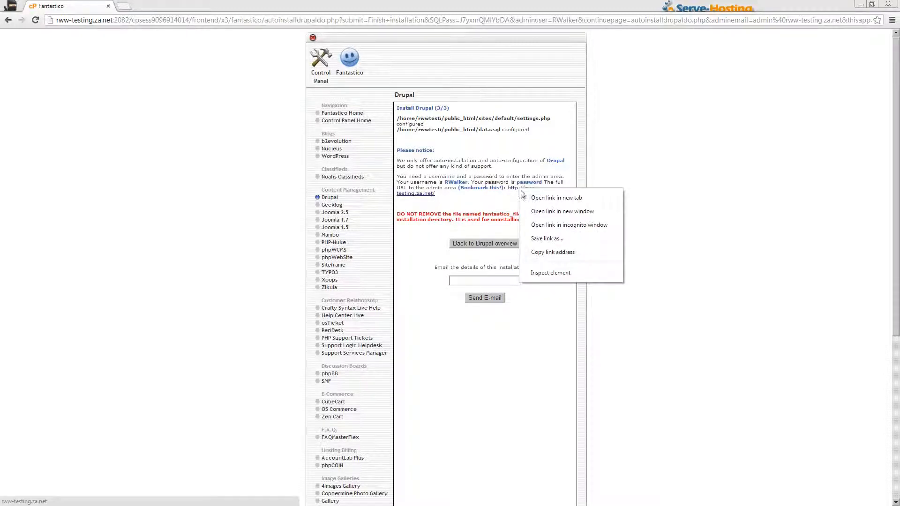
click(525, 197)
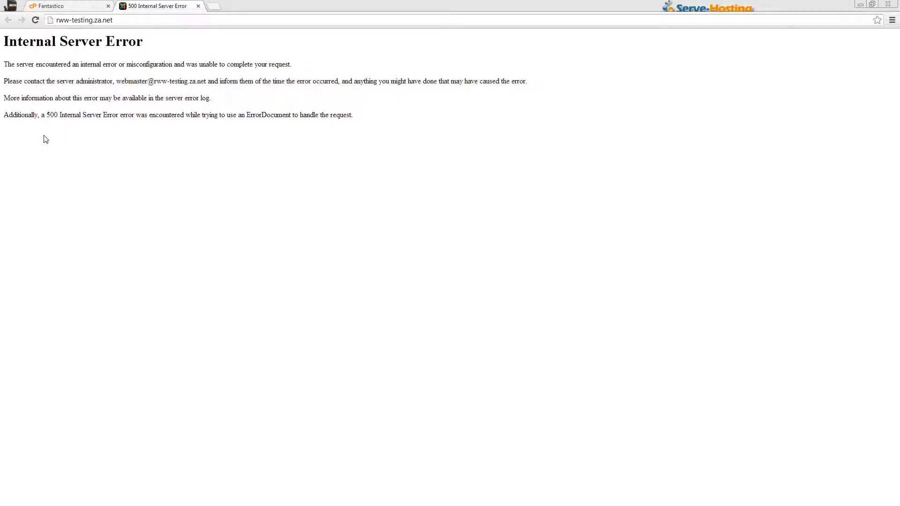
click(57, 7)
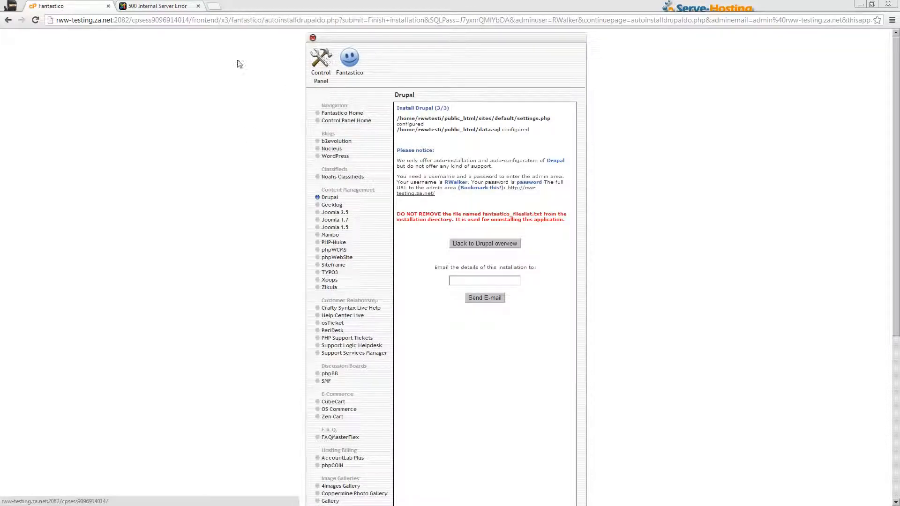
- Browse to public_html with hidden files shown and open the new .htaccess in the text editor
click(309, 58)
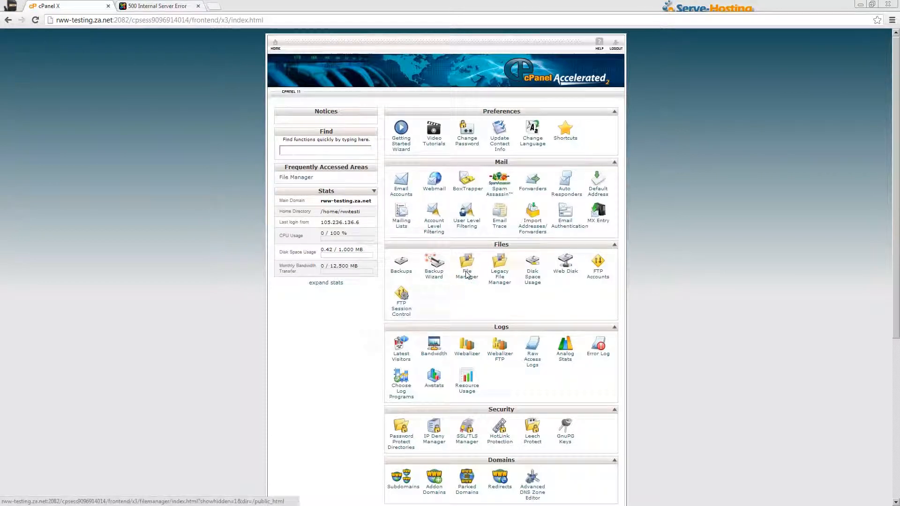
click(468, 276)
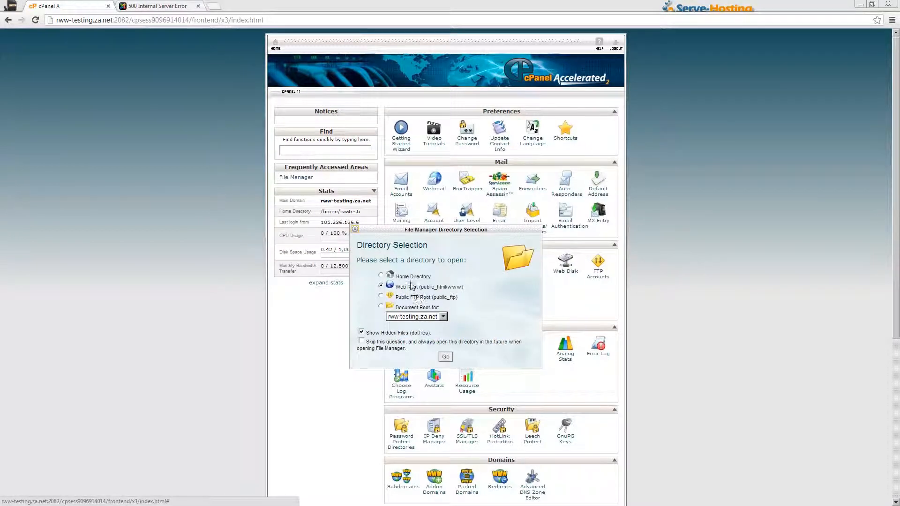
click(446, 357)
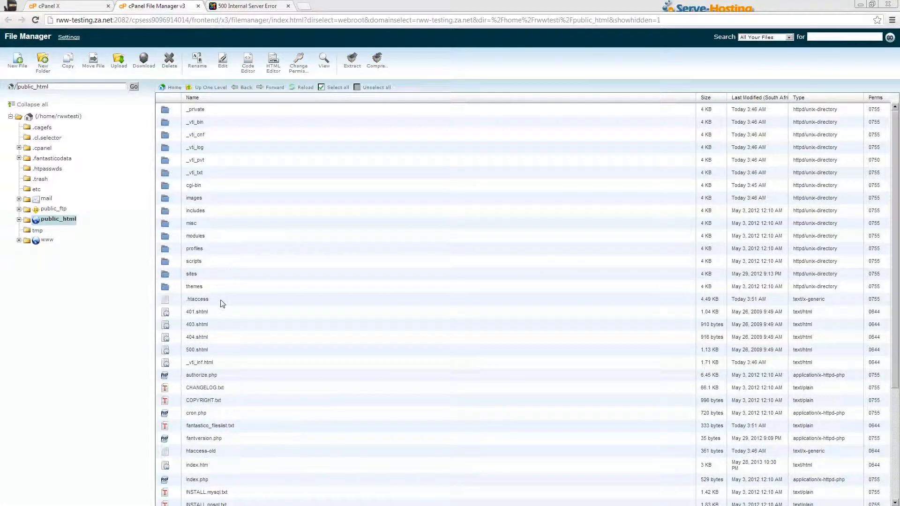
click(222, 302)
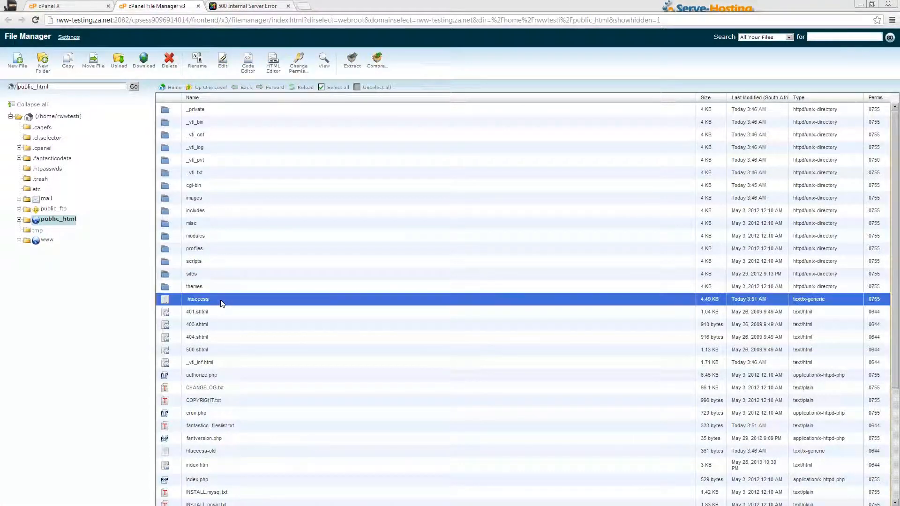
click(224, 68)
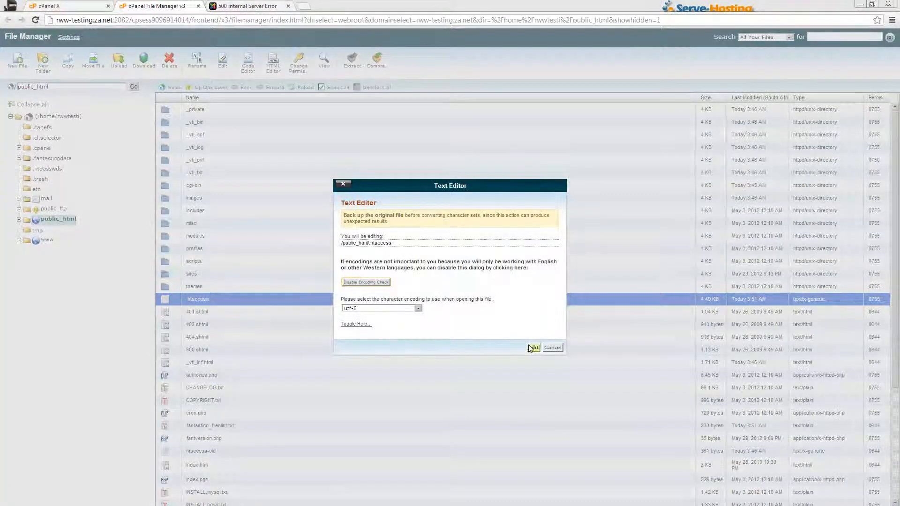
click(531, 348)
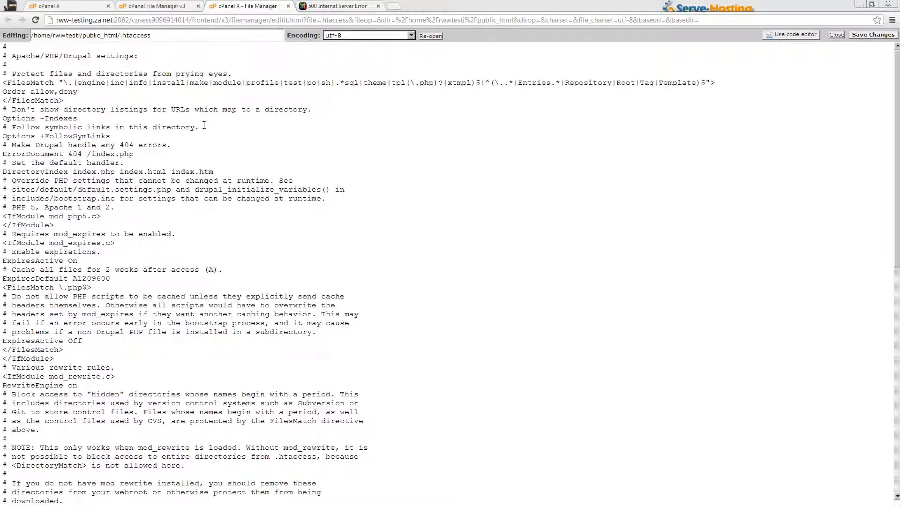
- Replace 'Options +FollowSymLinks' with 'Options +SymLinksIfOwnerMatch' in .htaccess, save, and close the editor
click(92, 100)
drag(3, 136, 111, 136)
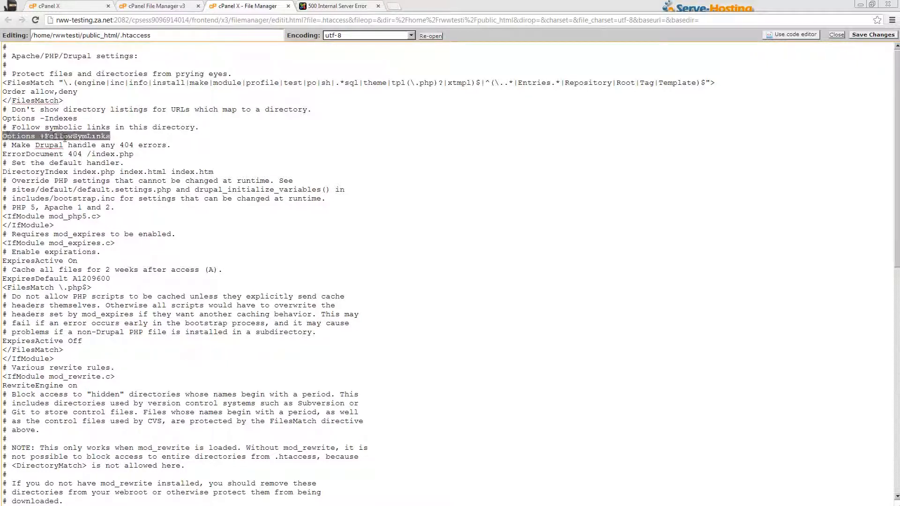
right_click(101, 137)
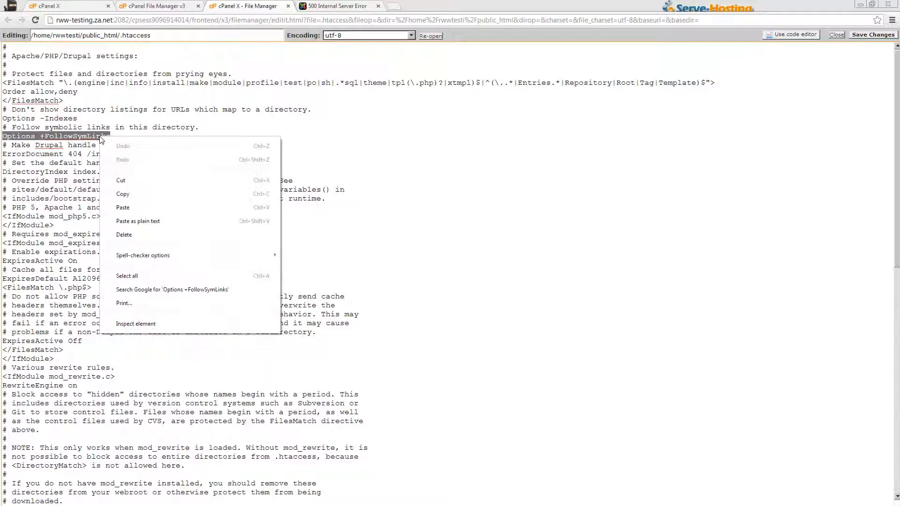
click(140, 208)
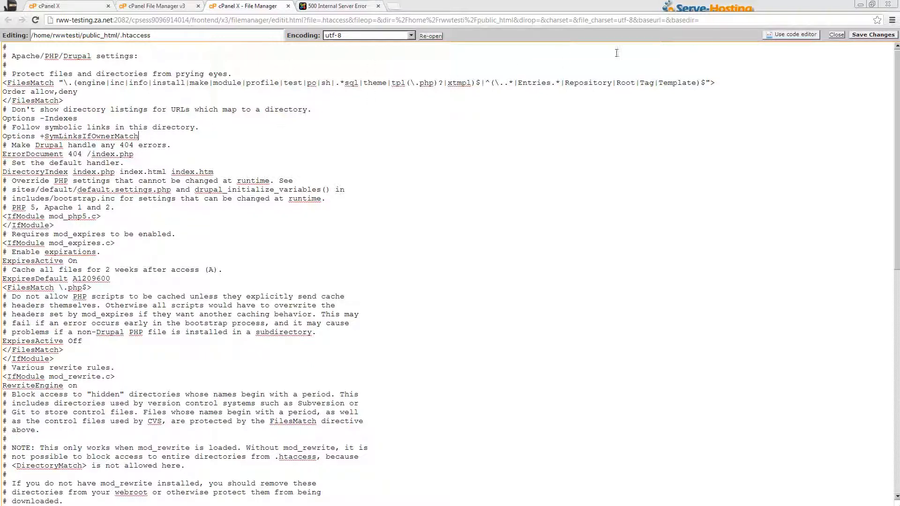
click(879, 36)
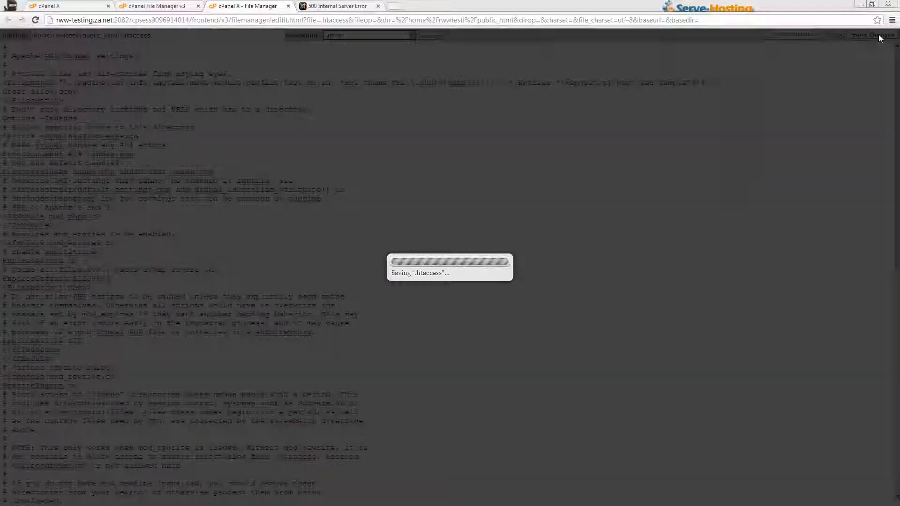
click(288, 6)
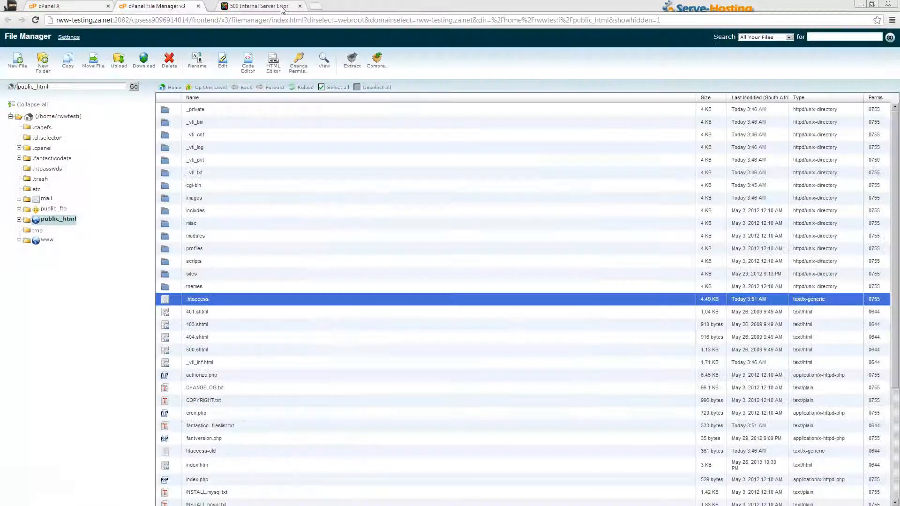
- Reload rww-testing.za.net from the error tab and reach the Drupal Welcome page's login fields
click(287, 8)
click(218, 16)
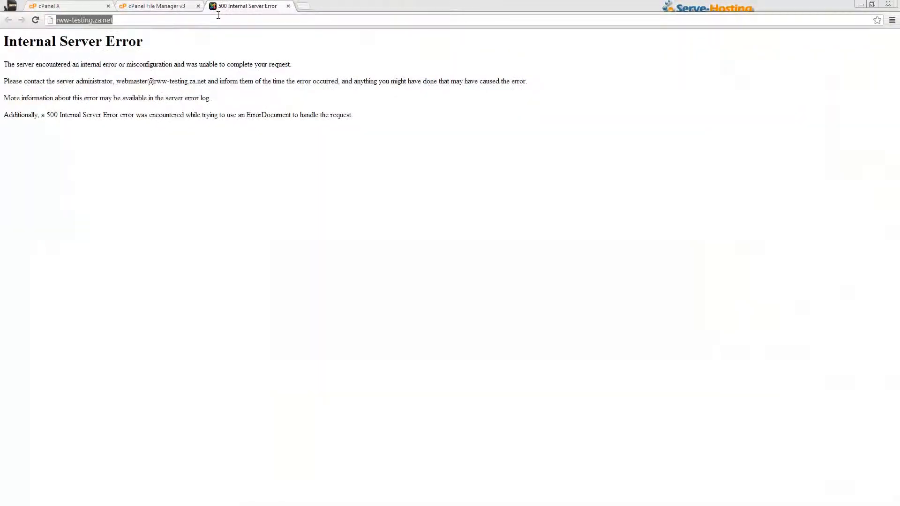
key(Return)
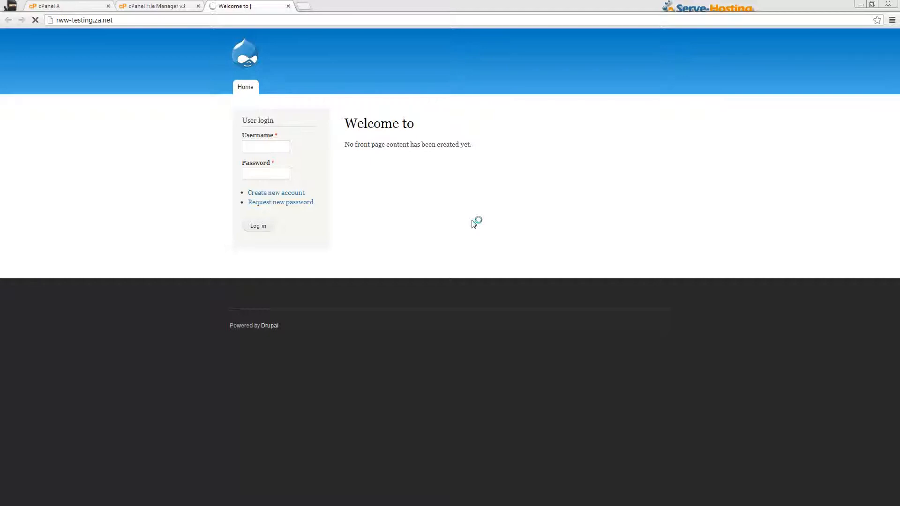
click(280, 148)
click(267, 173)
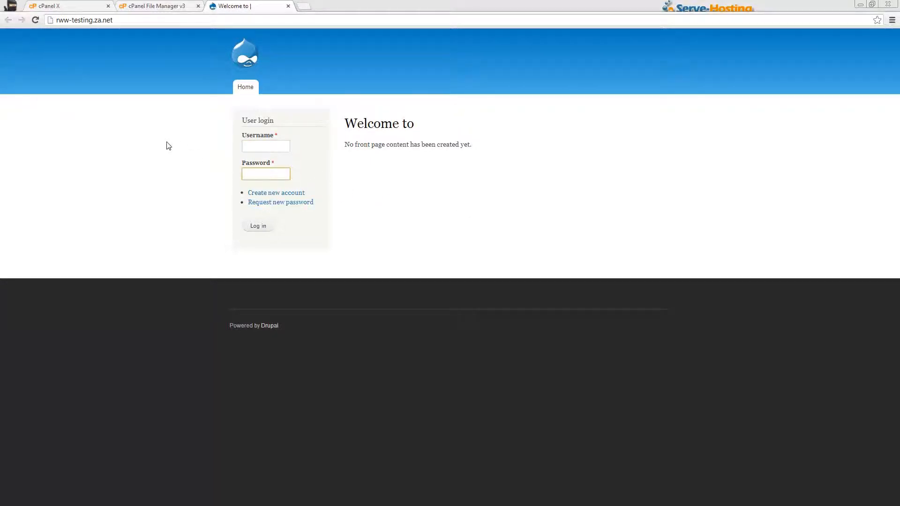